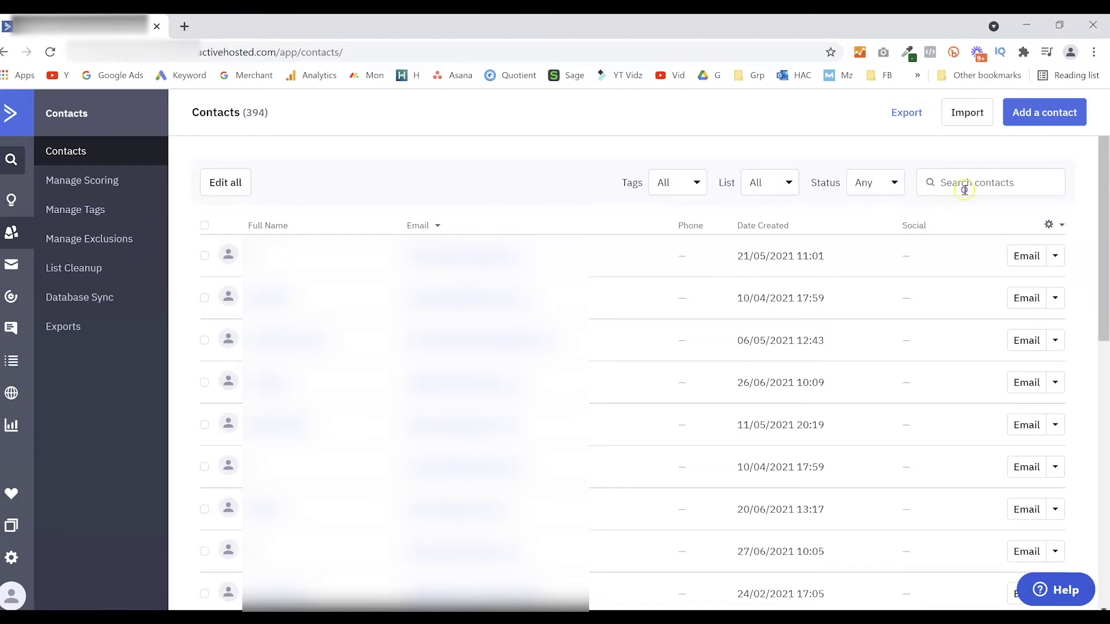
# Start an advanced contact search with the Actions condition Has entered automation set to Henne Templates Downloaded
pyautogui.click(968, 181)
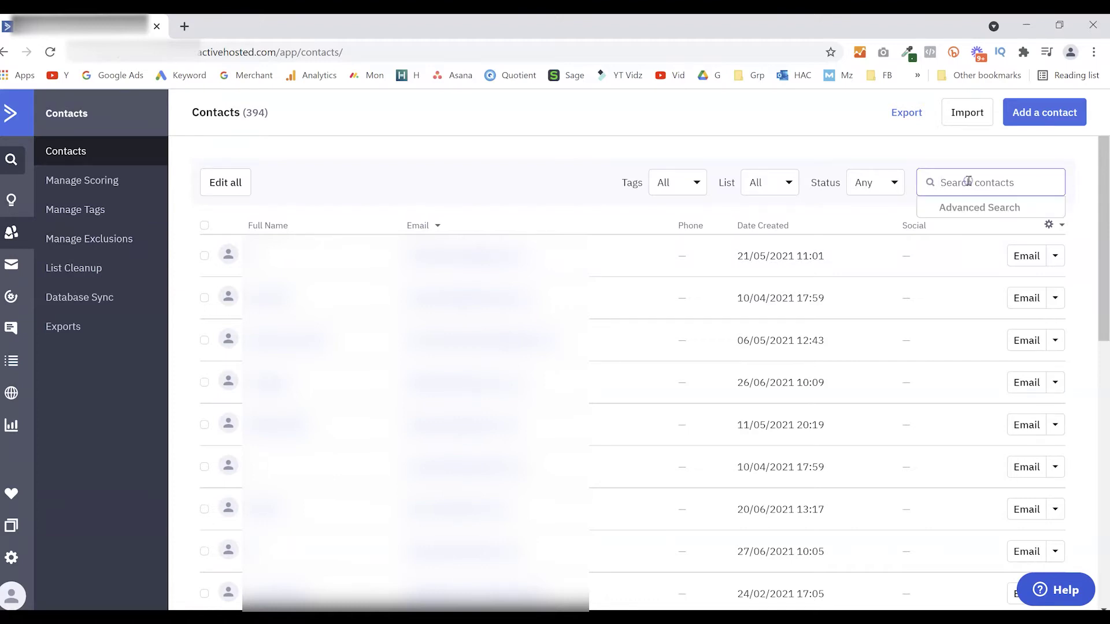
pyautogui.click(981, 209)
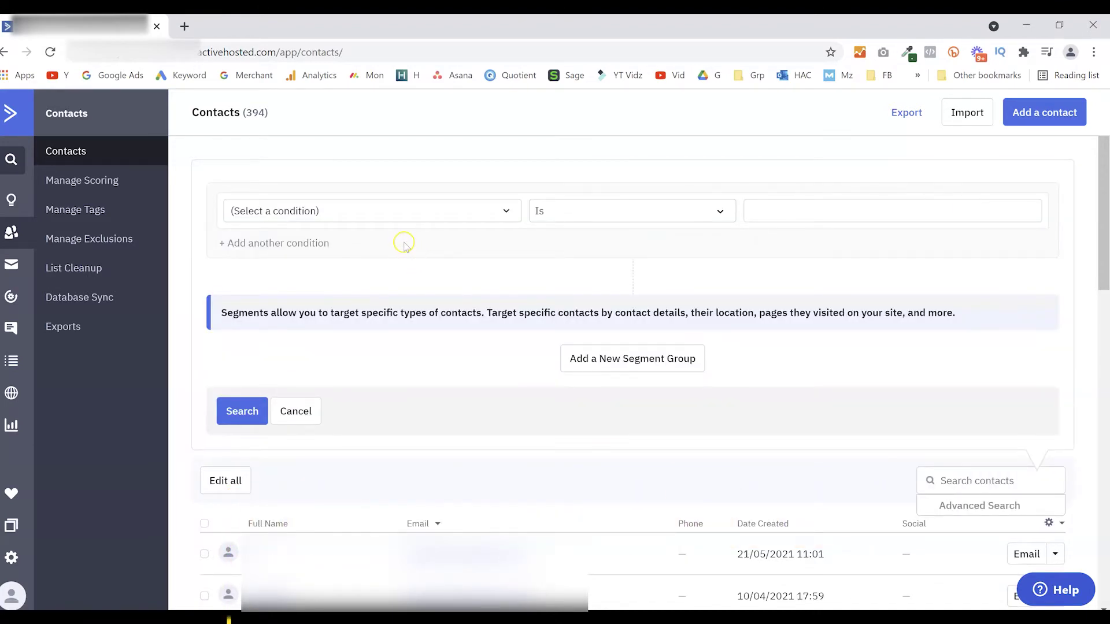
pyautogui.click(503, 215)
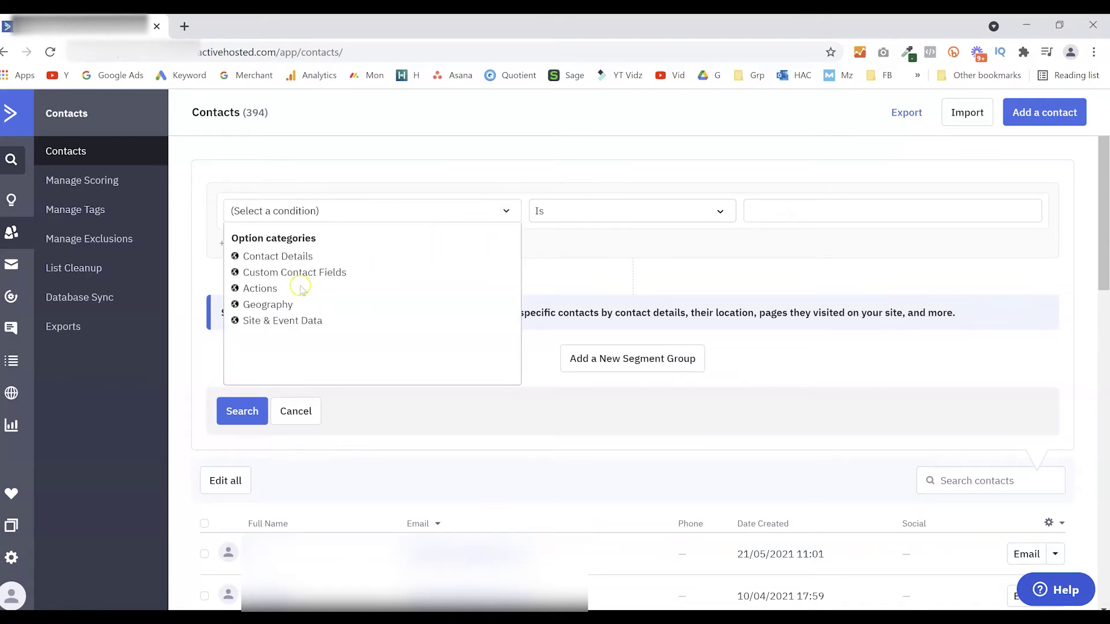
pyautogui.click(262, 290)
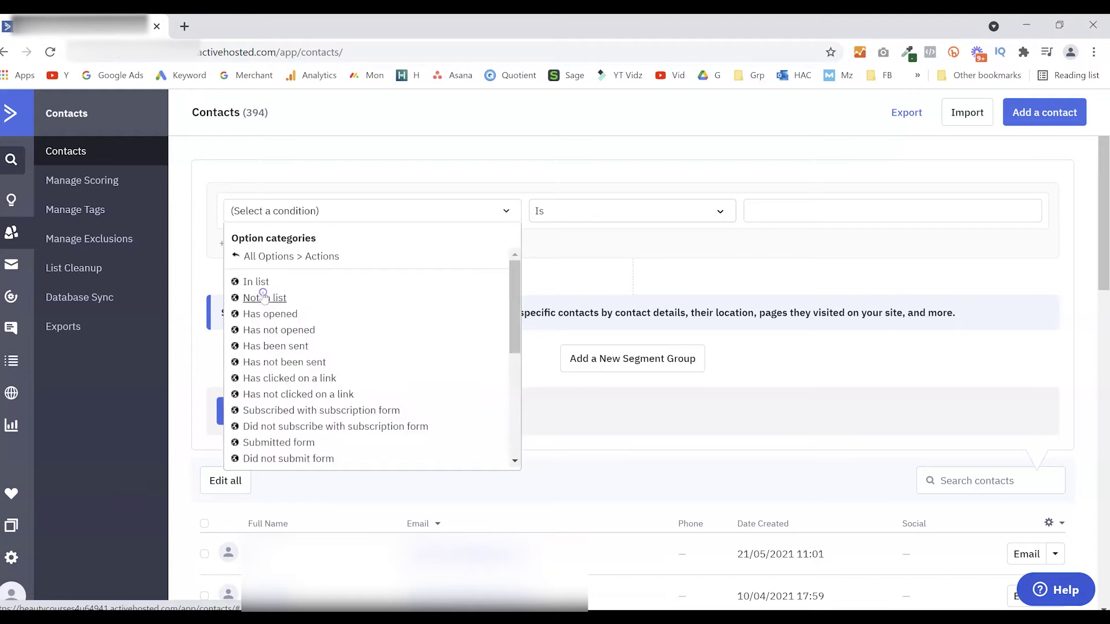
pyautogui.moveTo(515, 291); pyautogui.dragTo(512, 355)
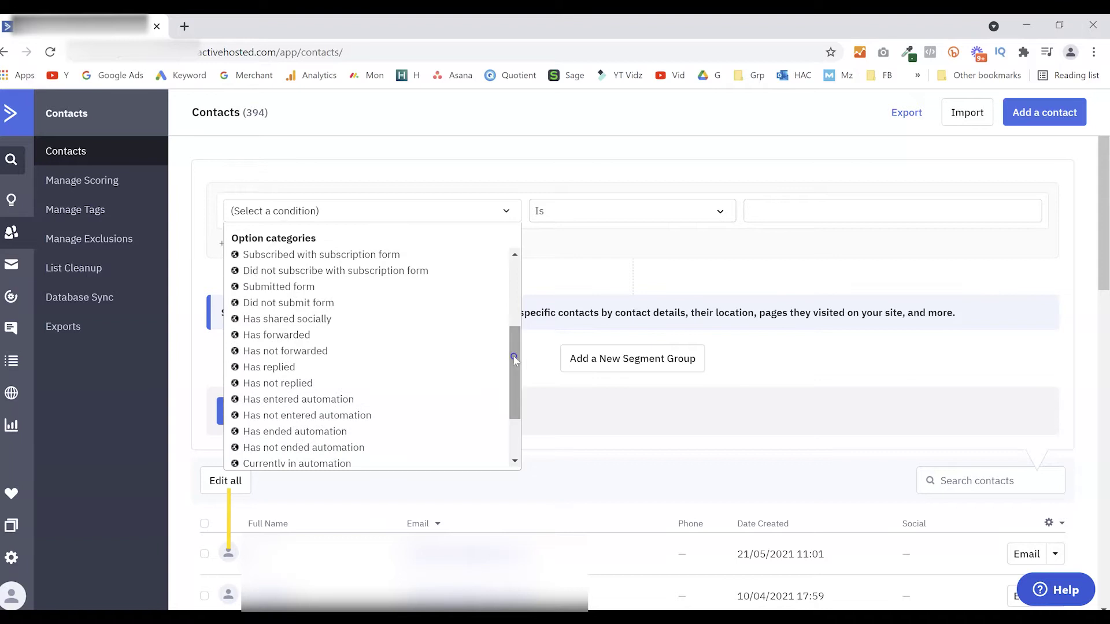
pyautogui.click(311, 401)
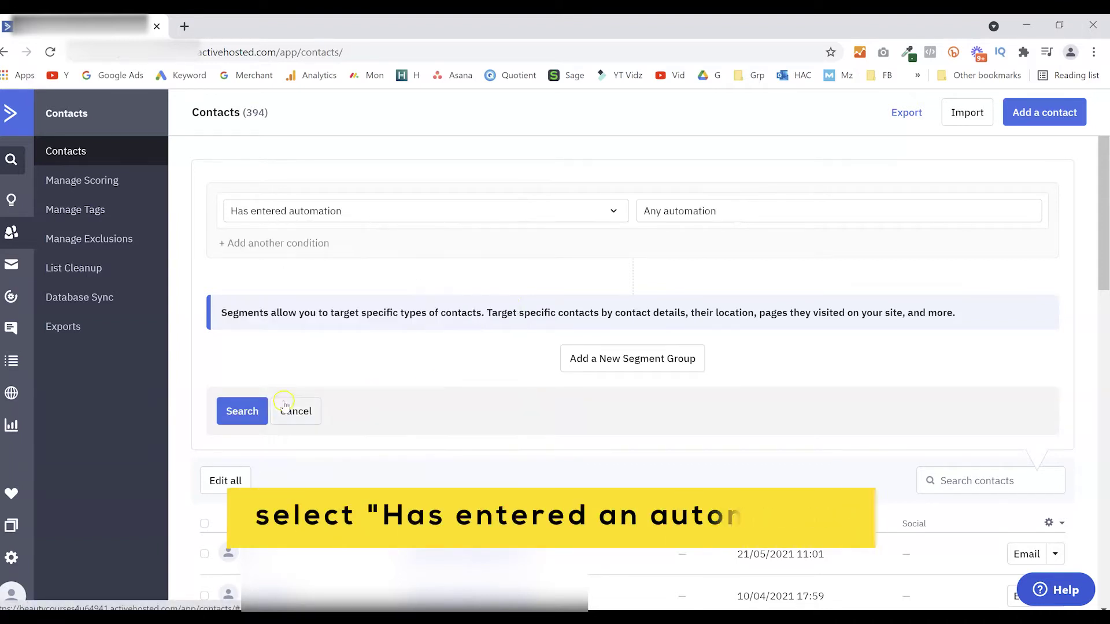
pyautogui.click(682, 214)
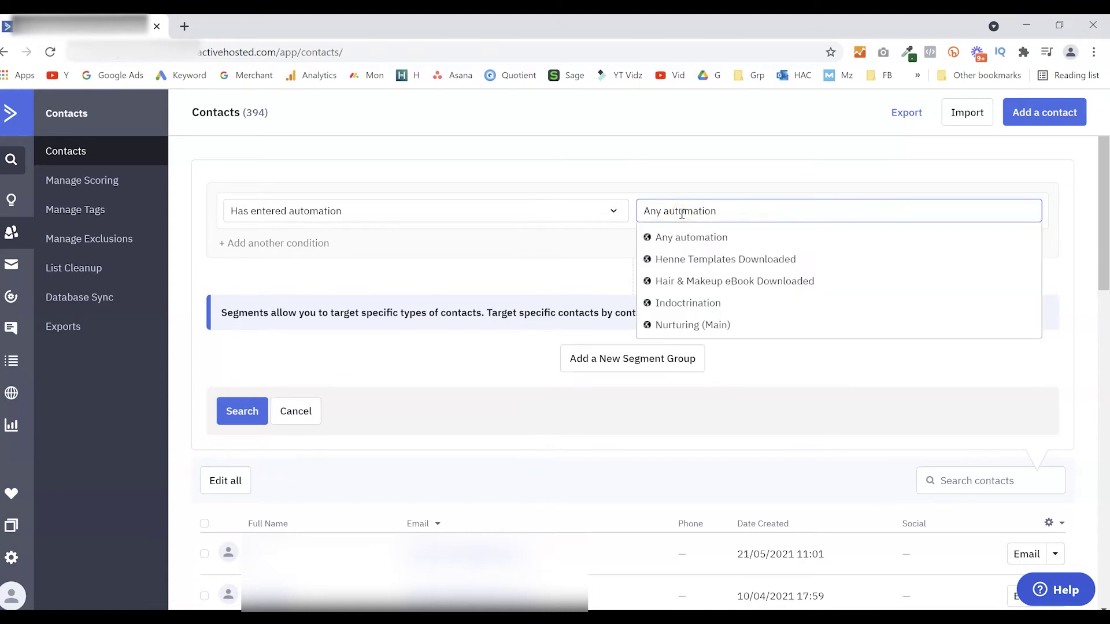
pyautogui.click(719, 262)
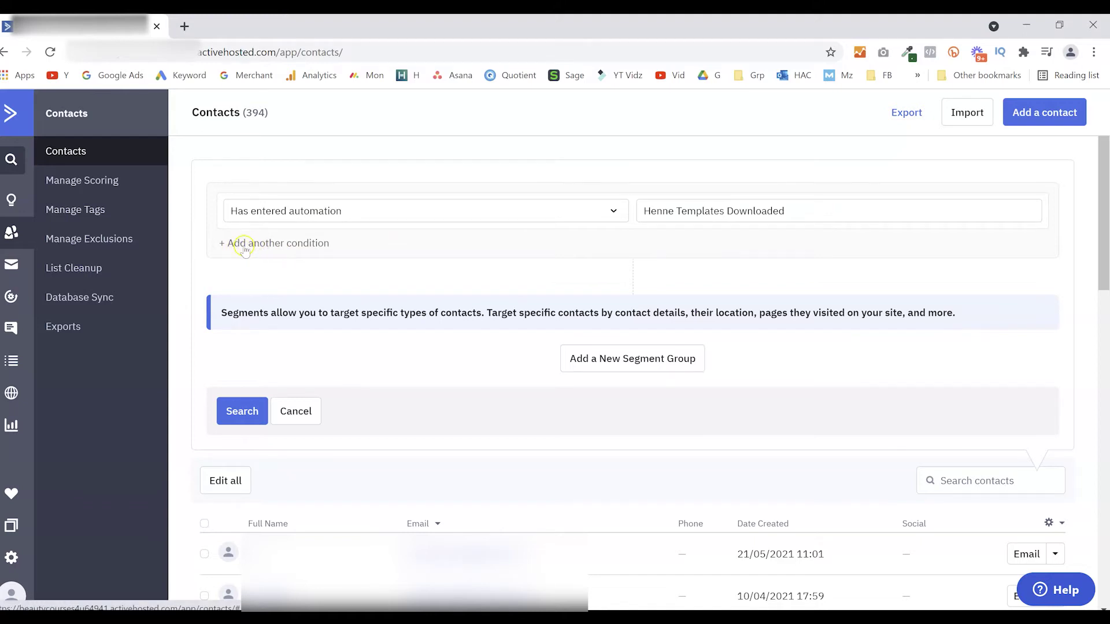
# Add an AND condition to the search: Has not entered automation, set to Indoctrination
pyautogui.click(271, 245)
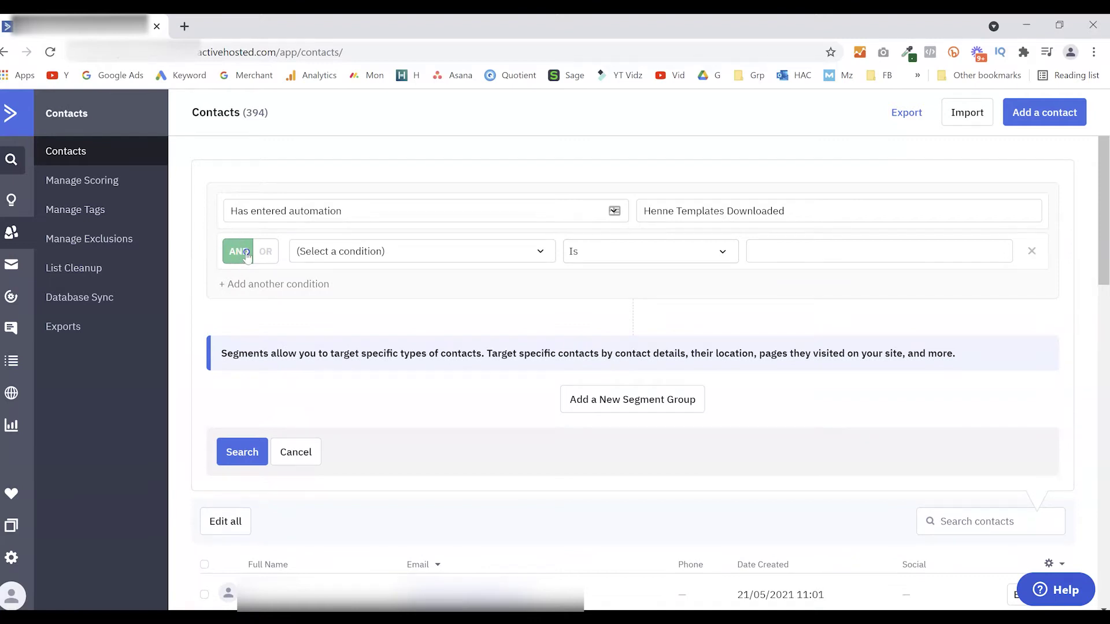
pyautogui.click(417, 250)
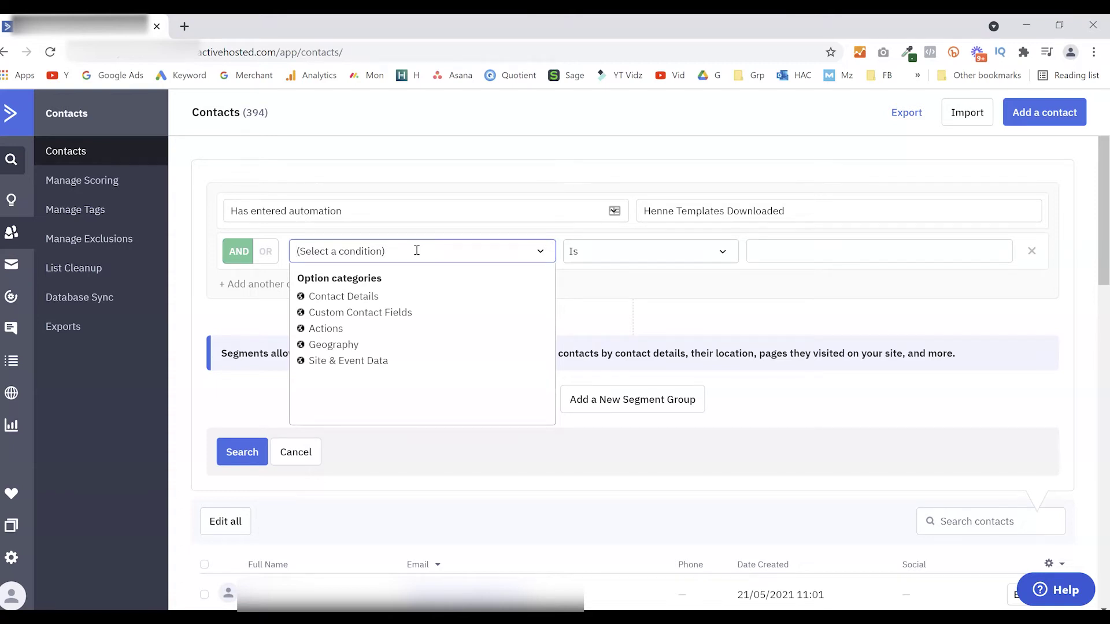
pyautogui.click(319, 329)
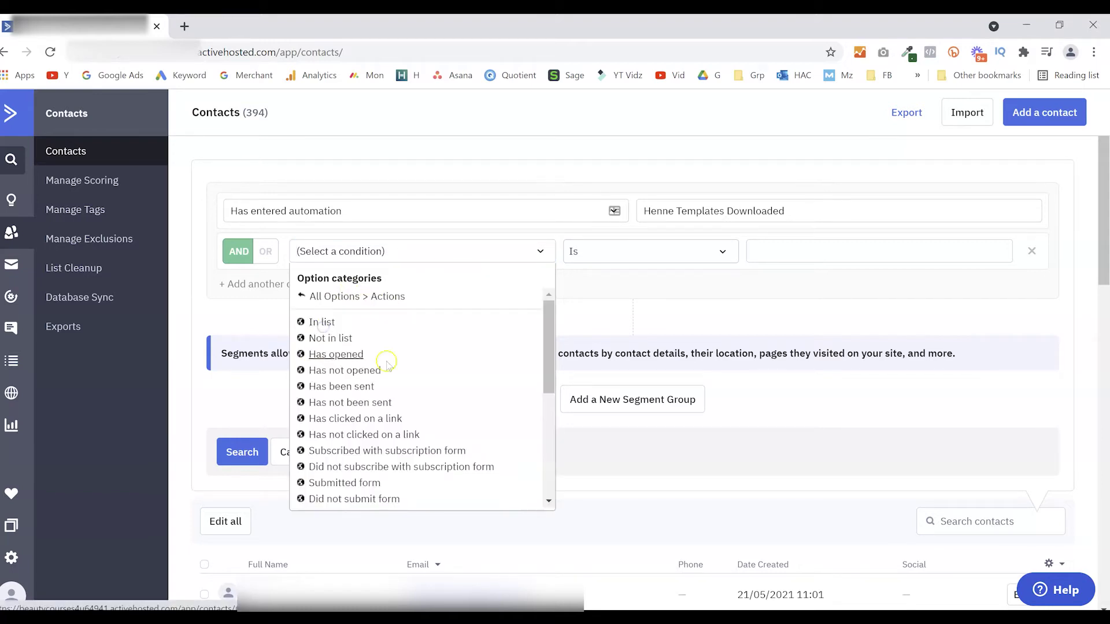
pyautogui.moveTo(548, 350); pyautogui.dragTo(543, 453)
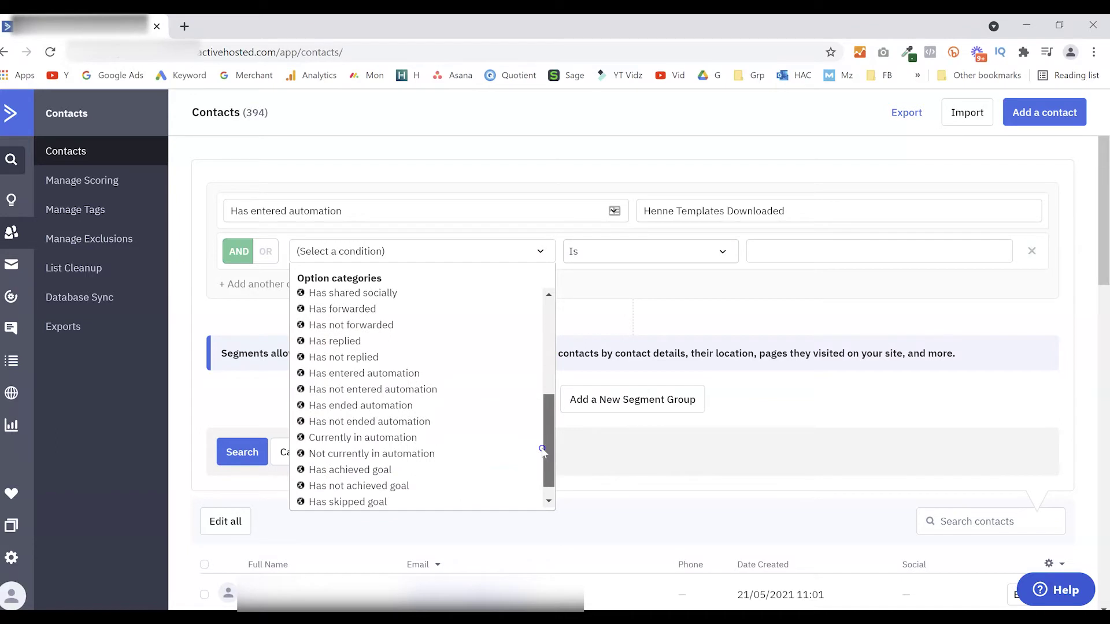
pyautogui.click(383, 390)
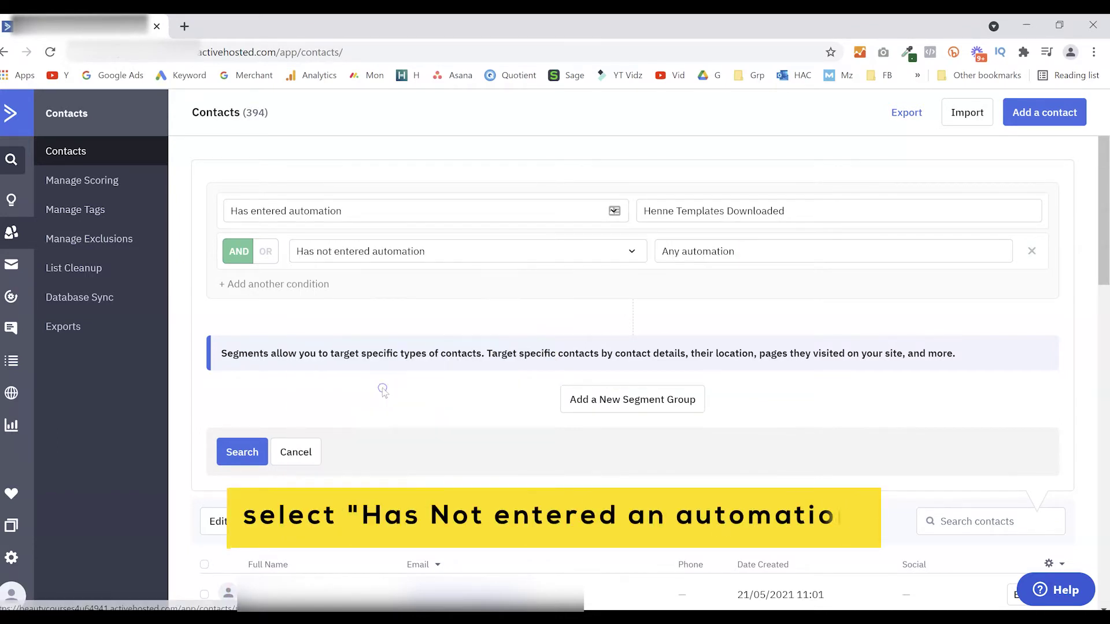
pyautogui.click(697, 253)
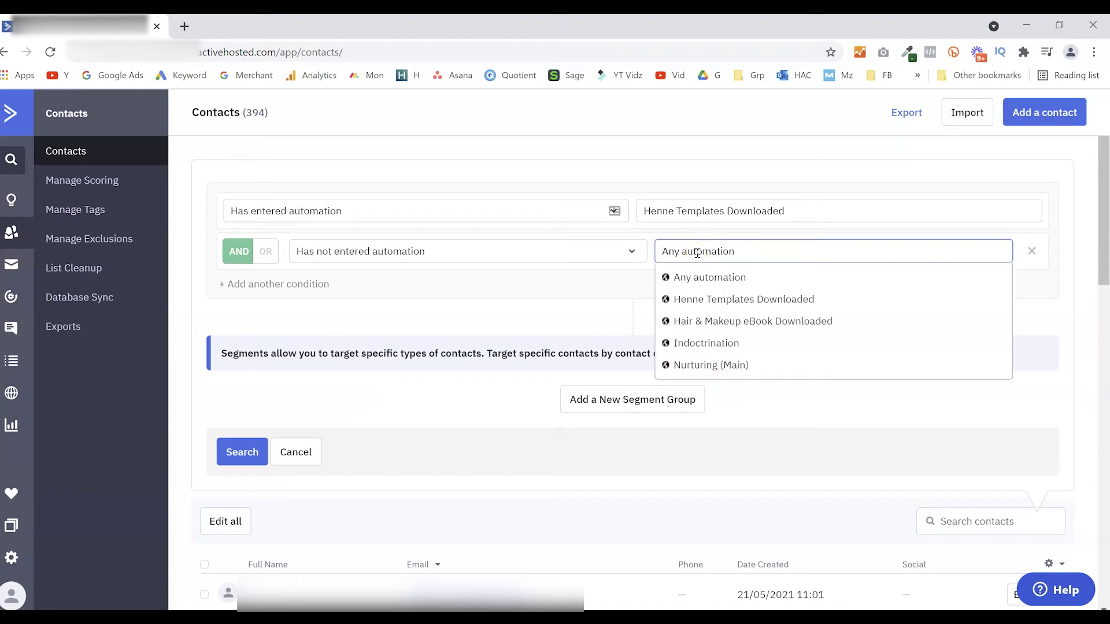
pyautogui.click(703, 345)
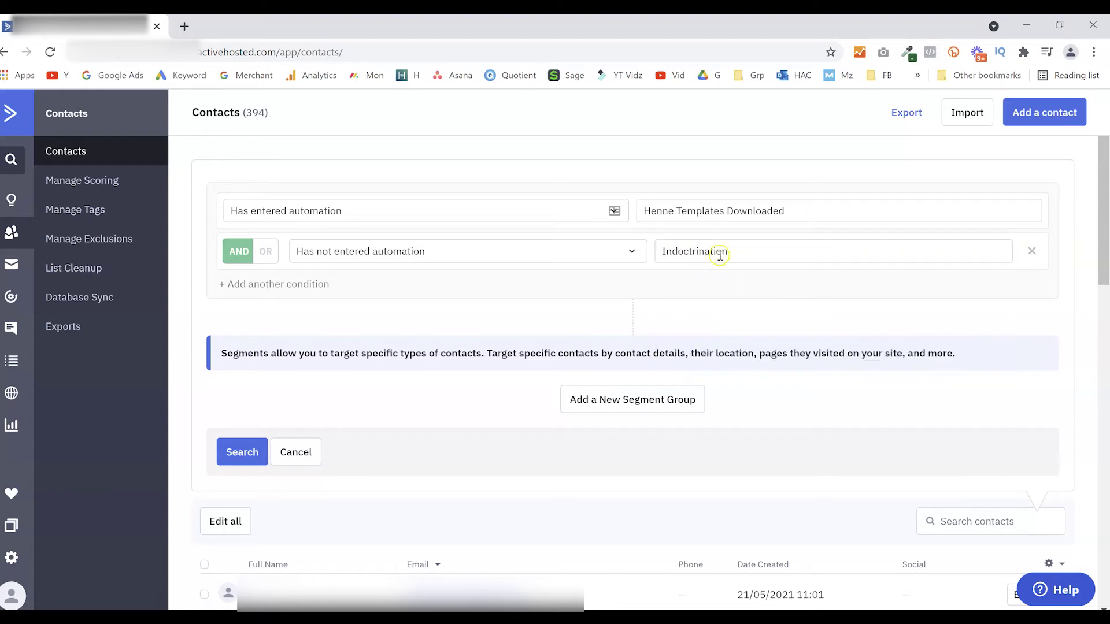
# Add an AND condition In list set to Henna - Ebook Downloads and run the contact search
pyautogui.click(263, 284)
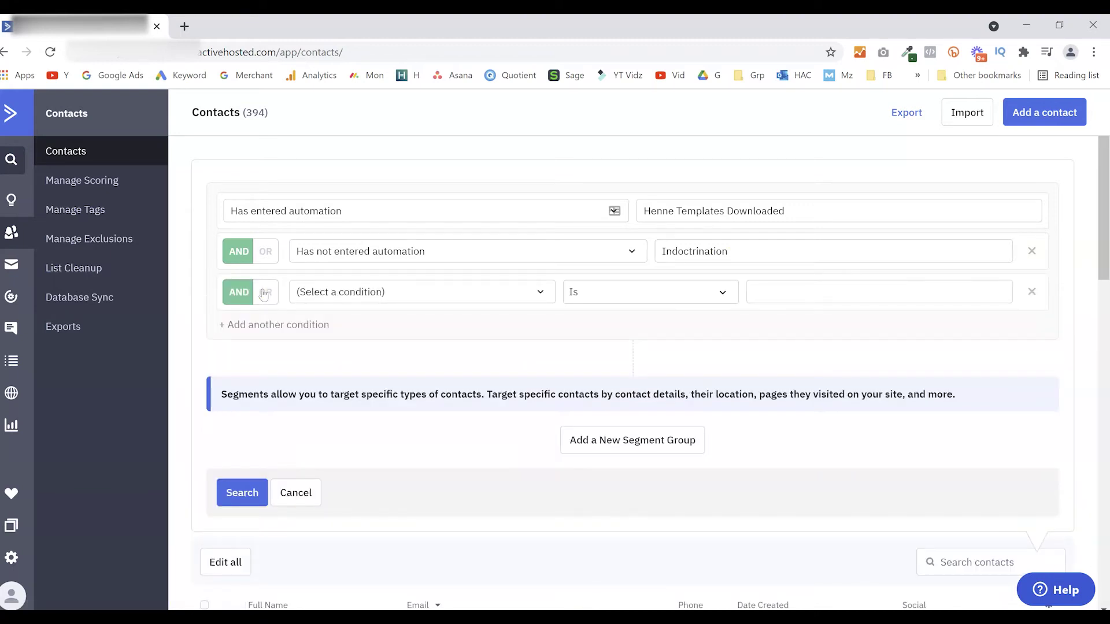
pyautogui.click(375, 294)
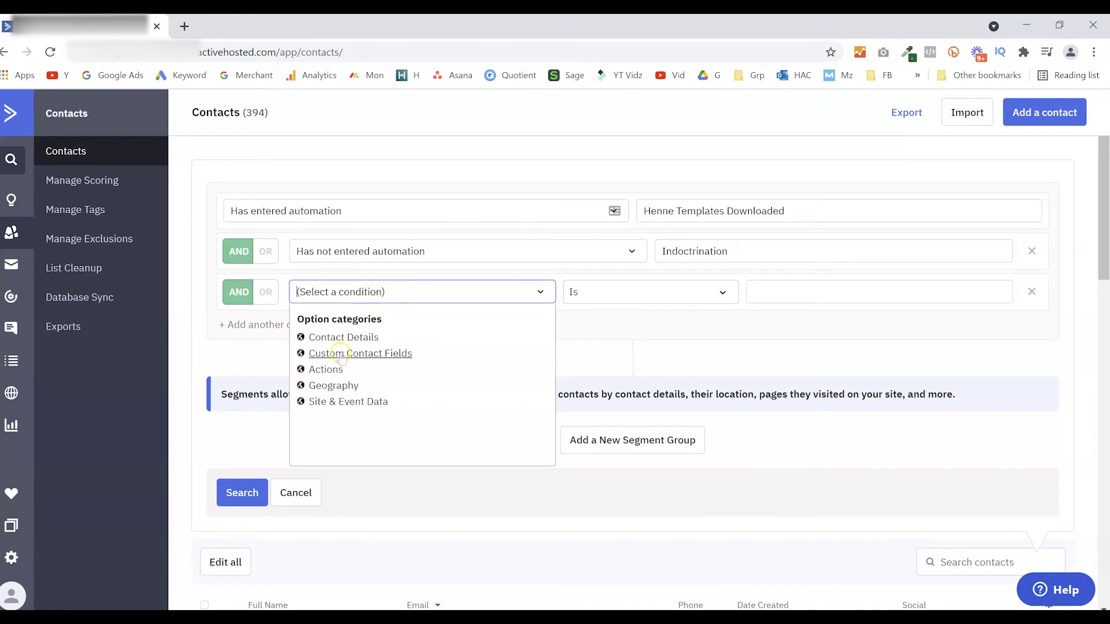
pyautogui.click(323, 369)
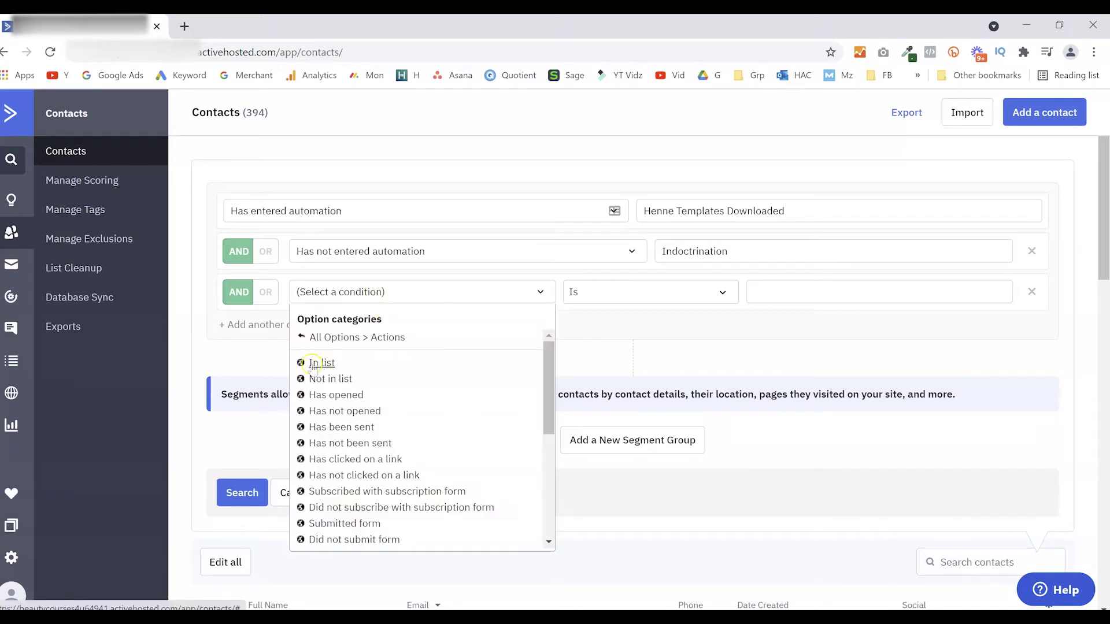
pyautogui.click(322, 364)
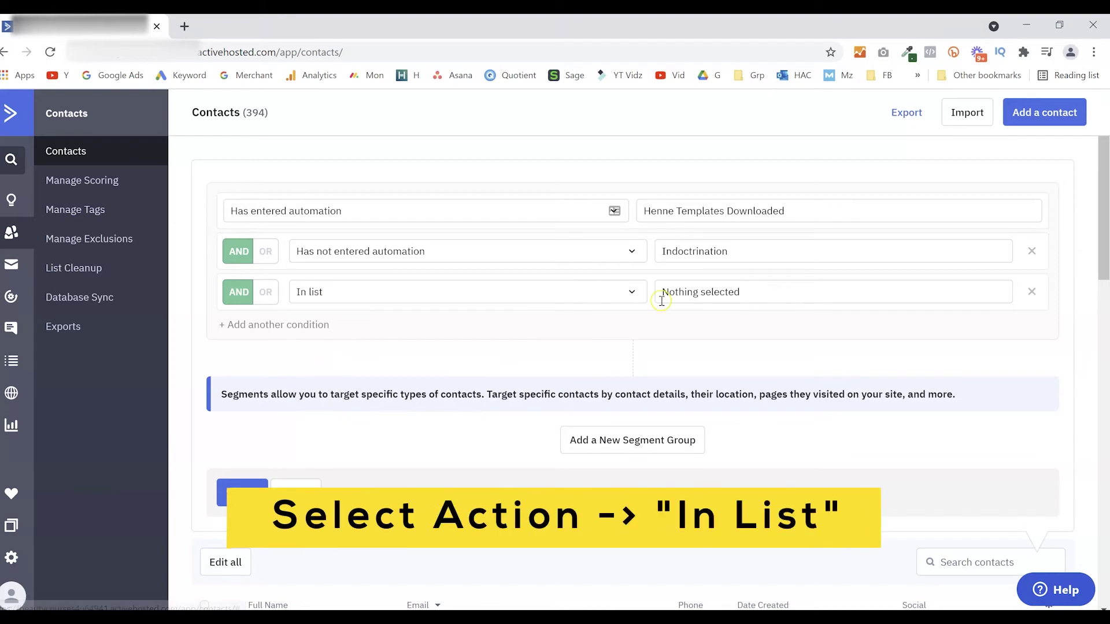
pyautogui.click(733, 299)
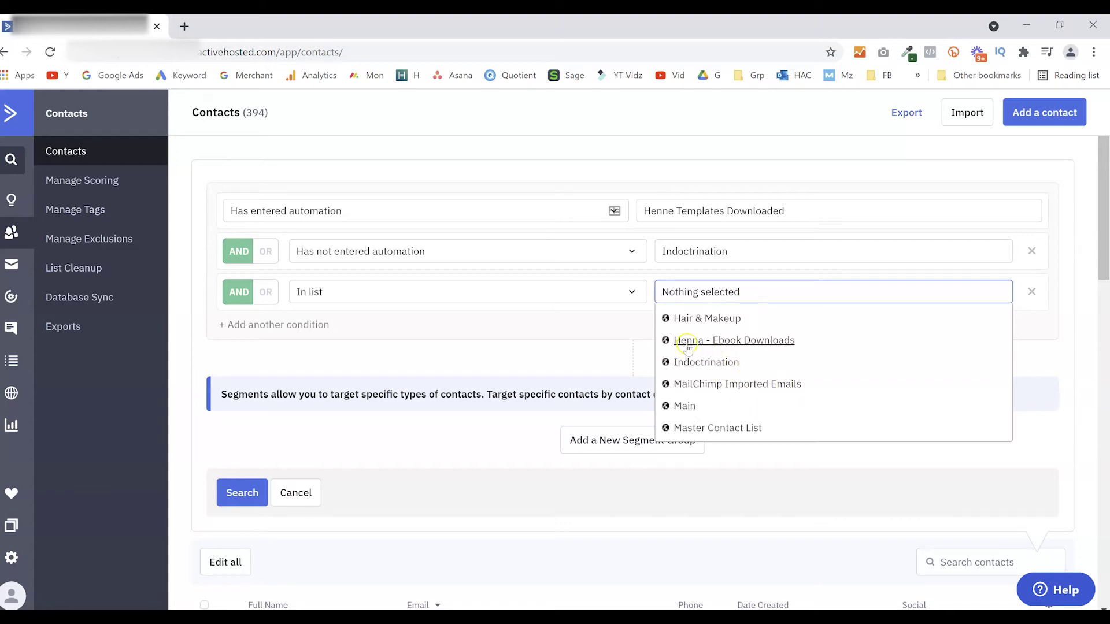
pyautogui.click(719, 341)
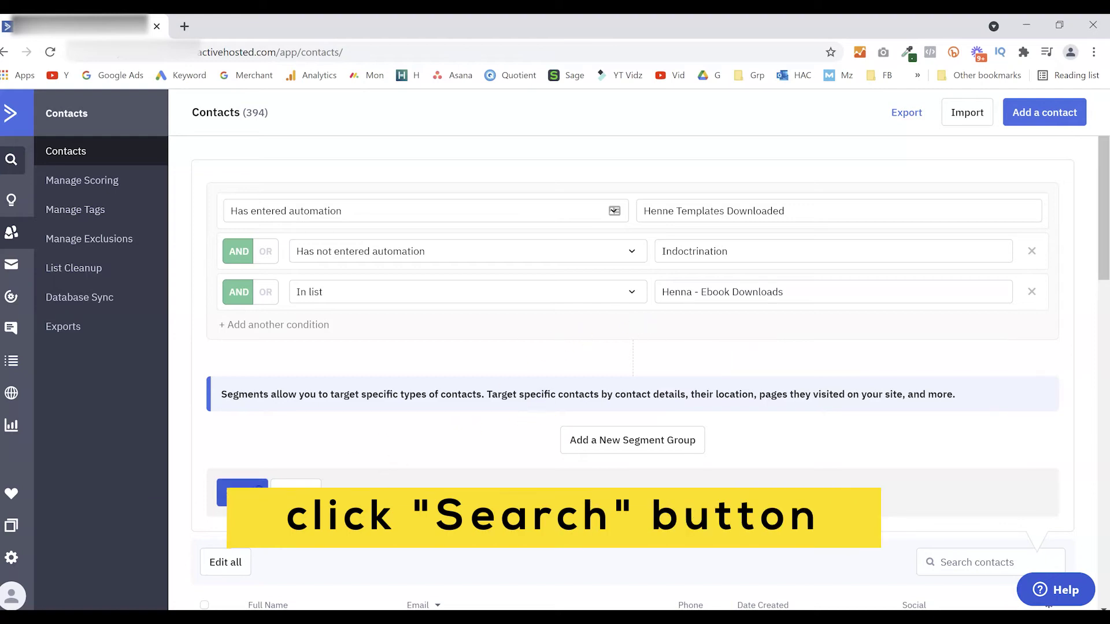
pyautogui.click(241, 493)
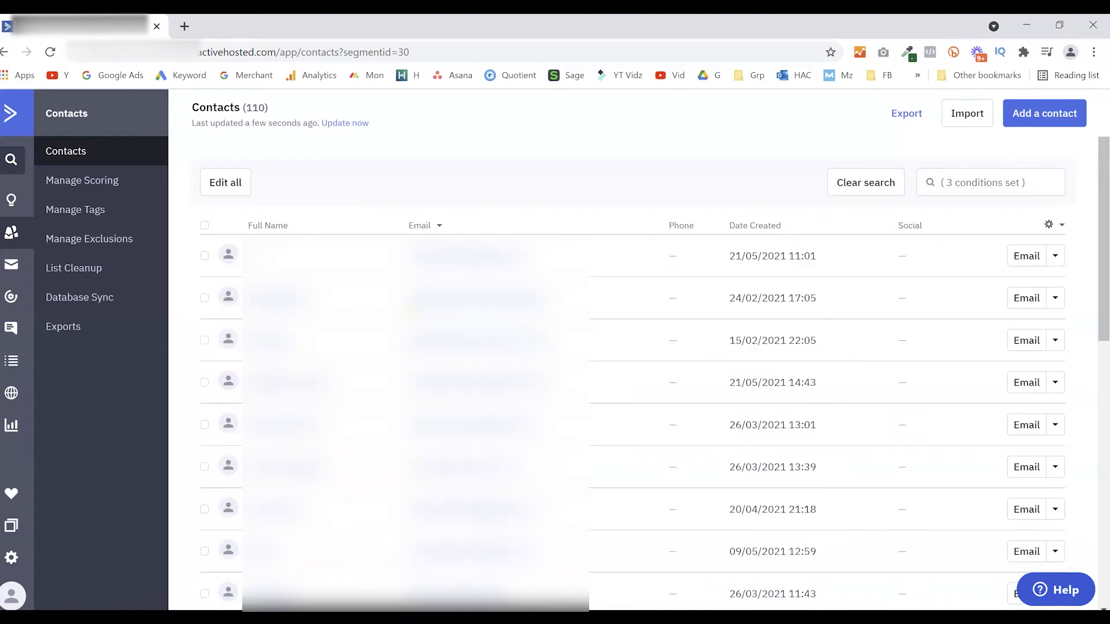
pyautogui.scroll(-2, 636, 284)
pyautogui.scroll(2, 636, 286)
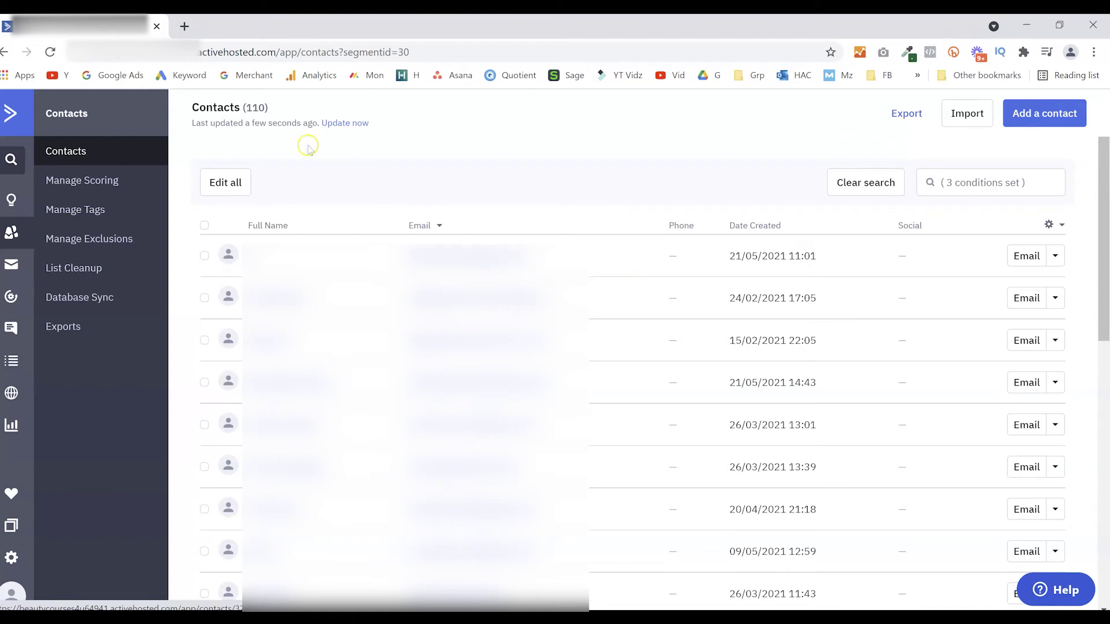
pyautogui.doubleClick(257, 106)
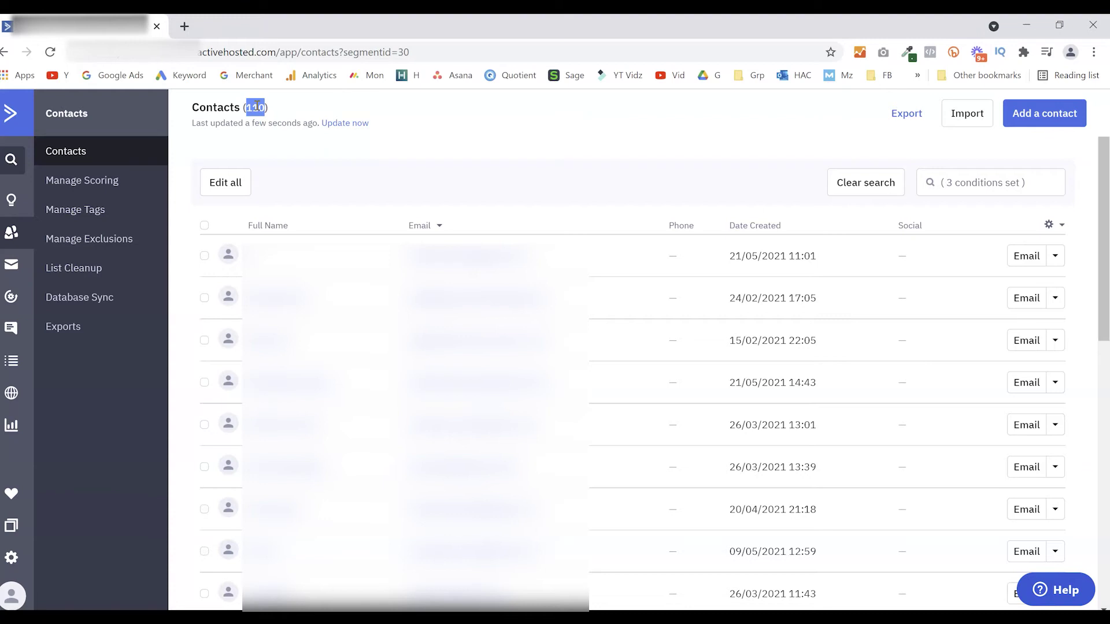
pyautogui.click(204, 226)
pyautogui.click(205, 227)
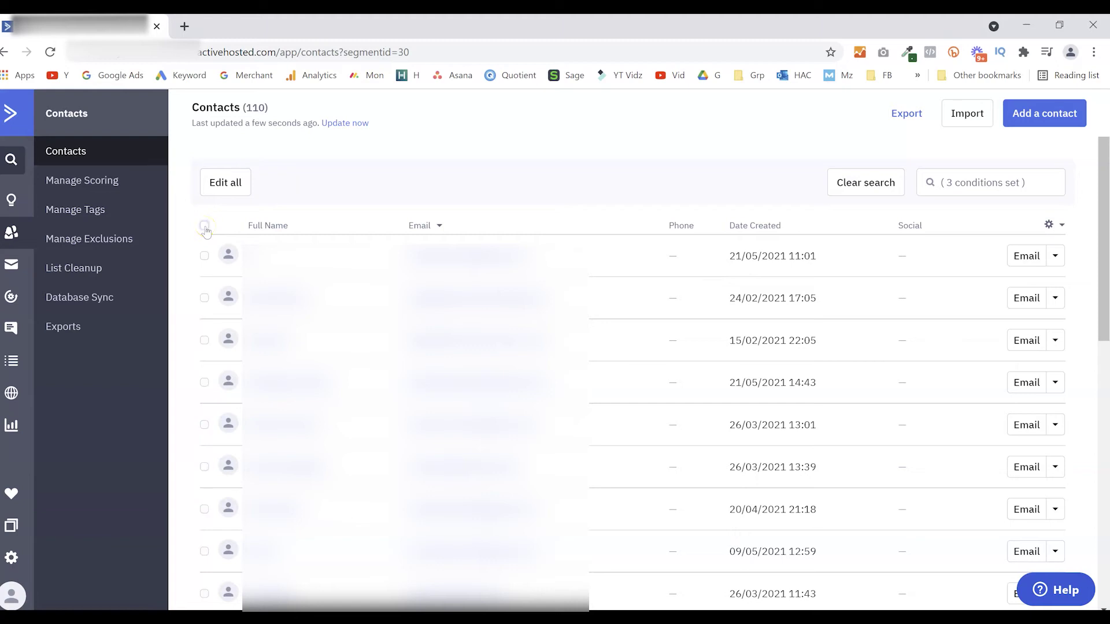
# Start a bulk edit of all found contacts and include the action of adding them to the Indoctrination automation
pyautogui.click(227, 183)
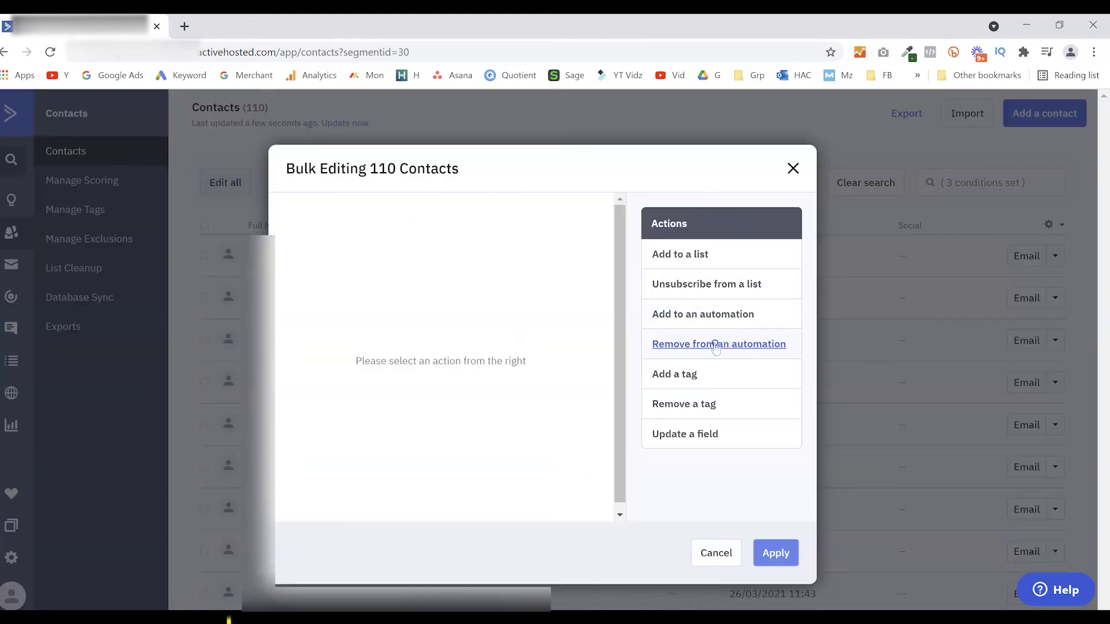
pyautogui.click(693, 313)
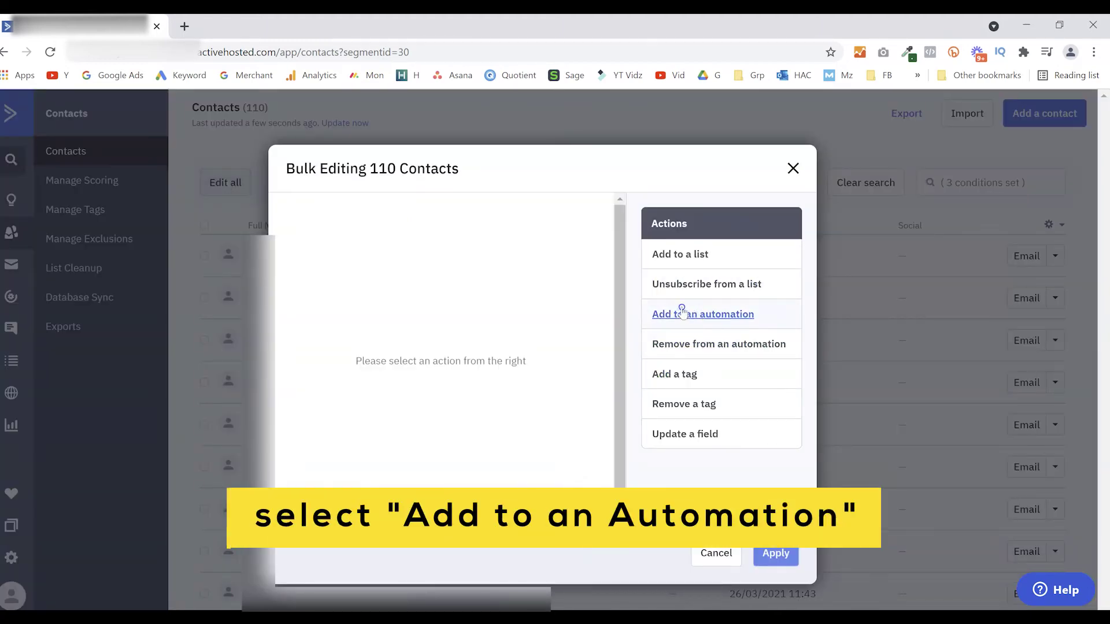
pyautogui.click(770, 359)
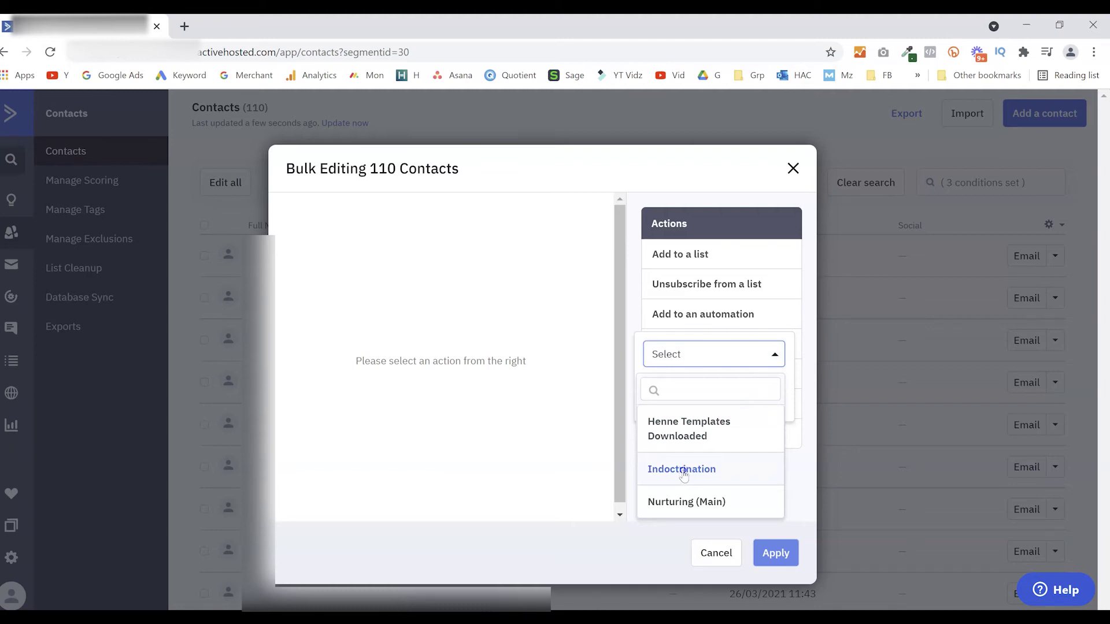
pyautogui.click(682, 470)
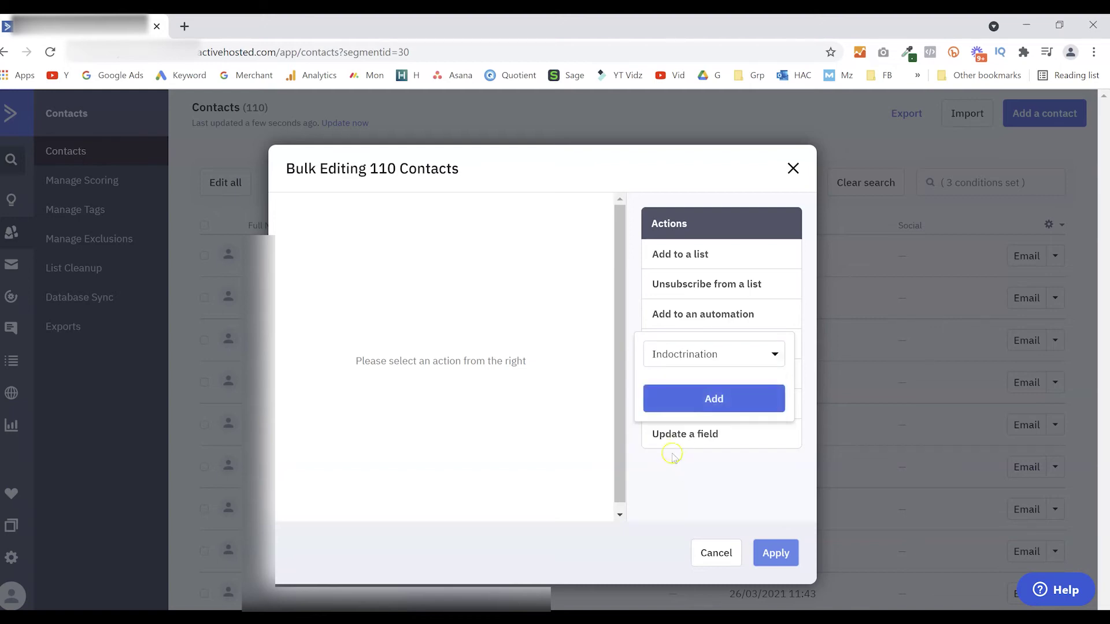
pyautogui.click(713, 399)
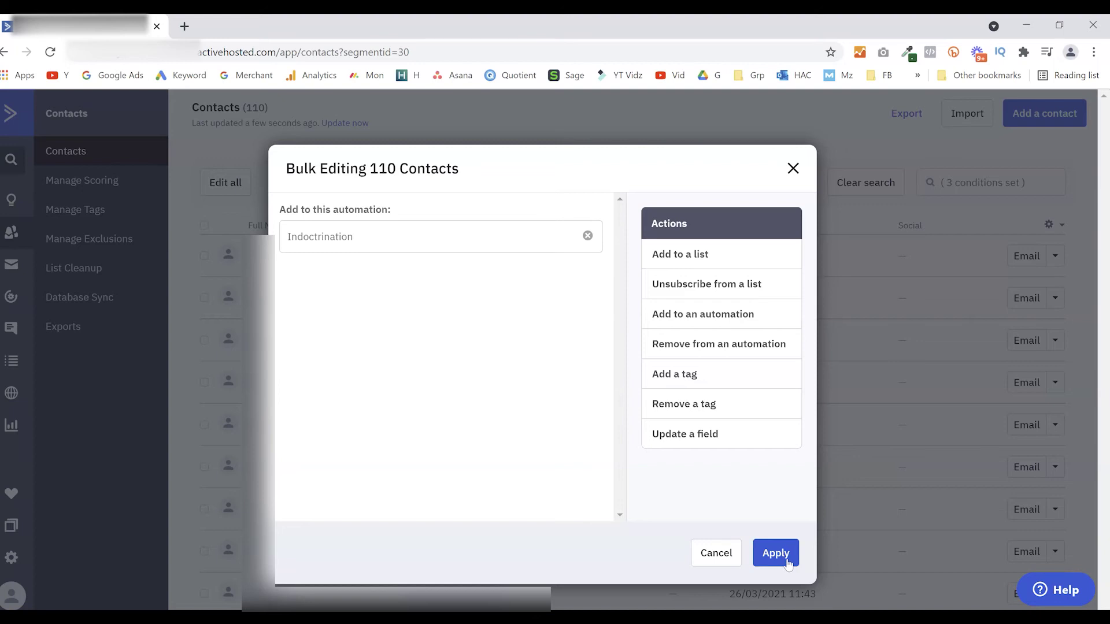
# Include removal of the tag ManuallyAddedToIndoctrinationAutomation in the bulk edit of the found contacts
pyautogui.click(702, 405)
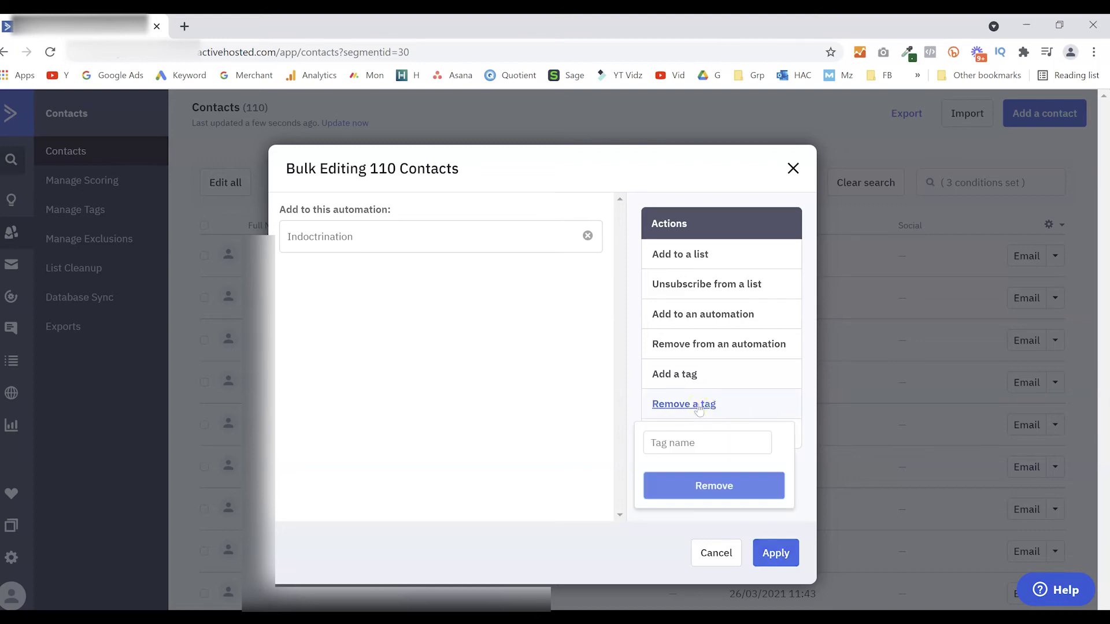
pyautogui.click(702, 438)
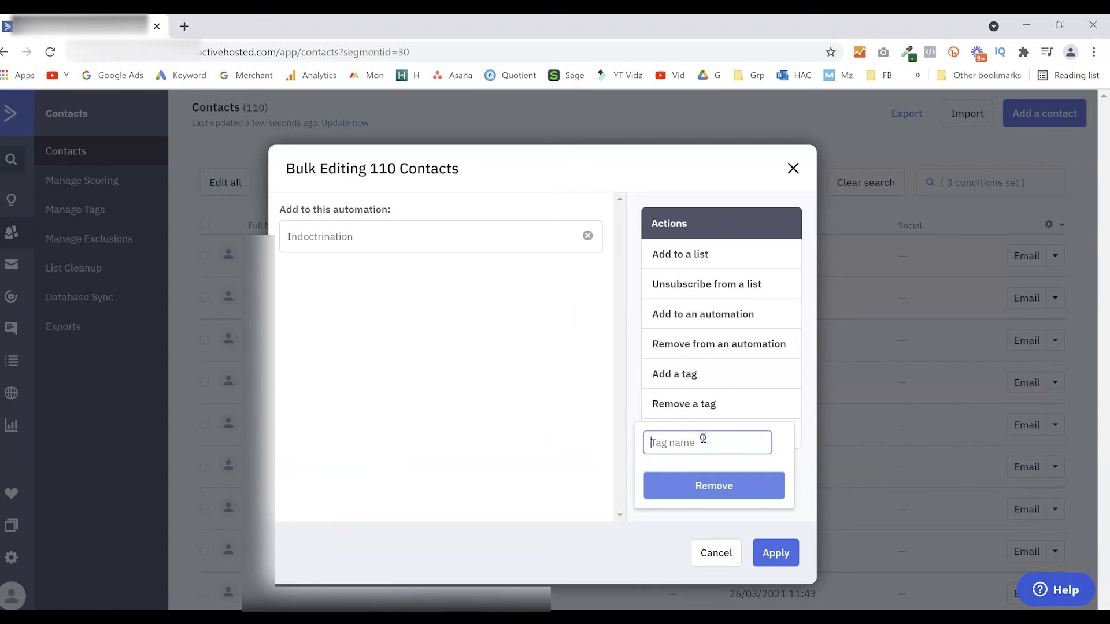
pyautogui.write('Manuall')
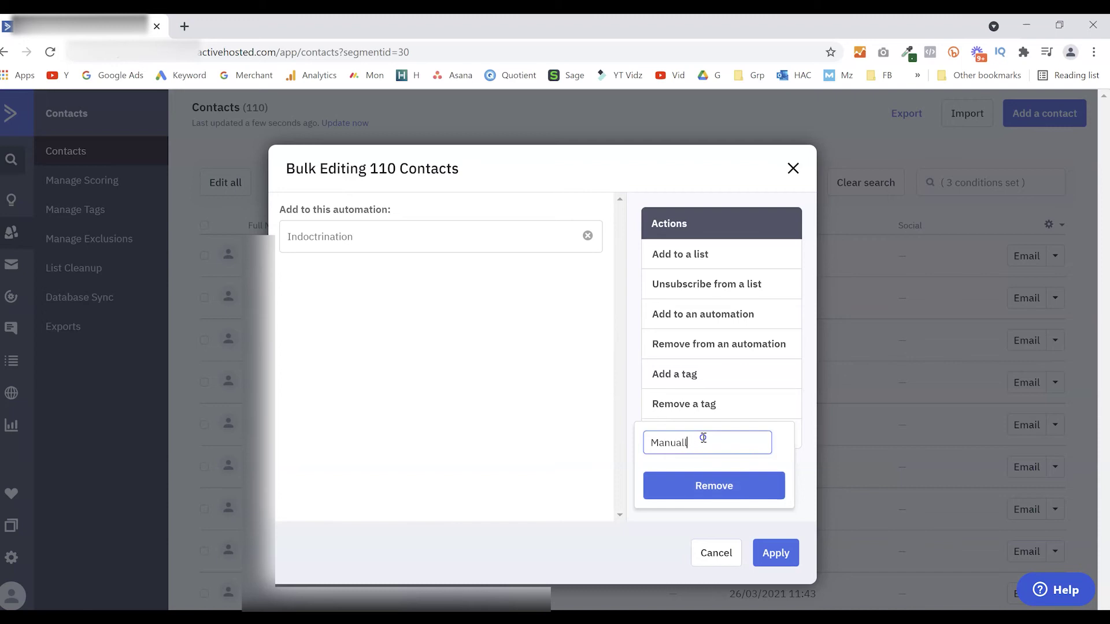
pyautogui.write('yAddedToIndoctrin')
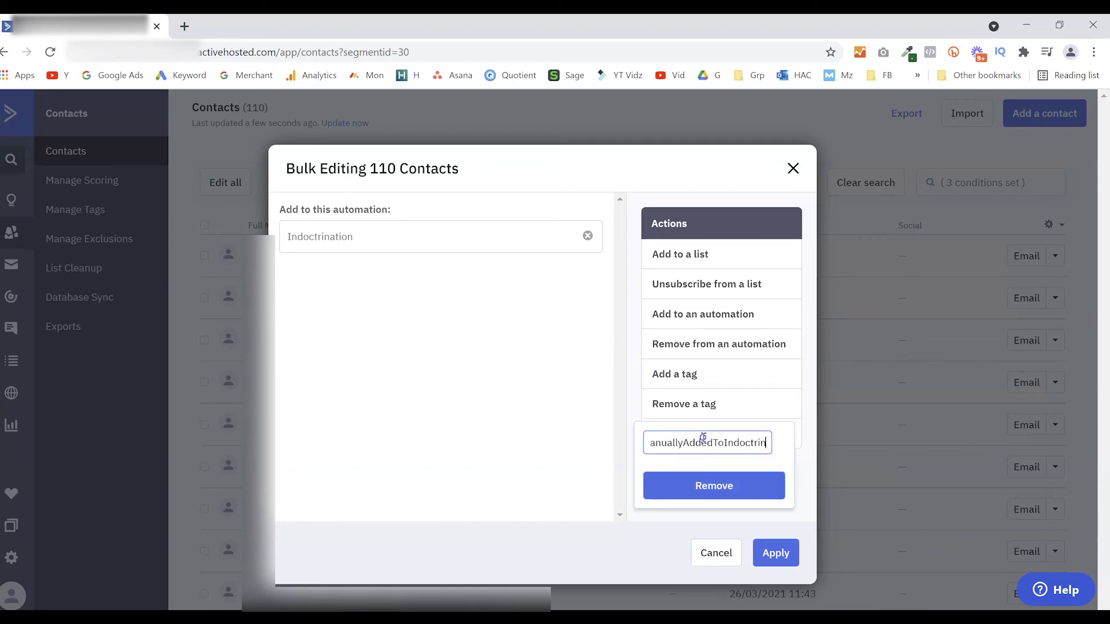
pyautogui.write('ationAutomation')
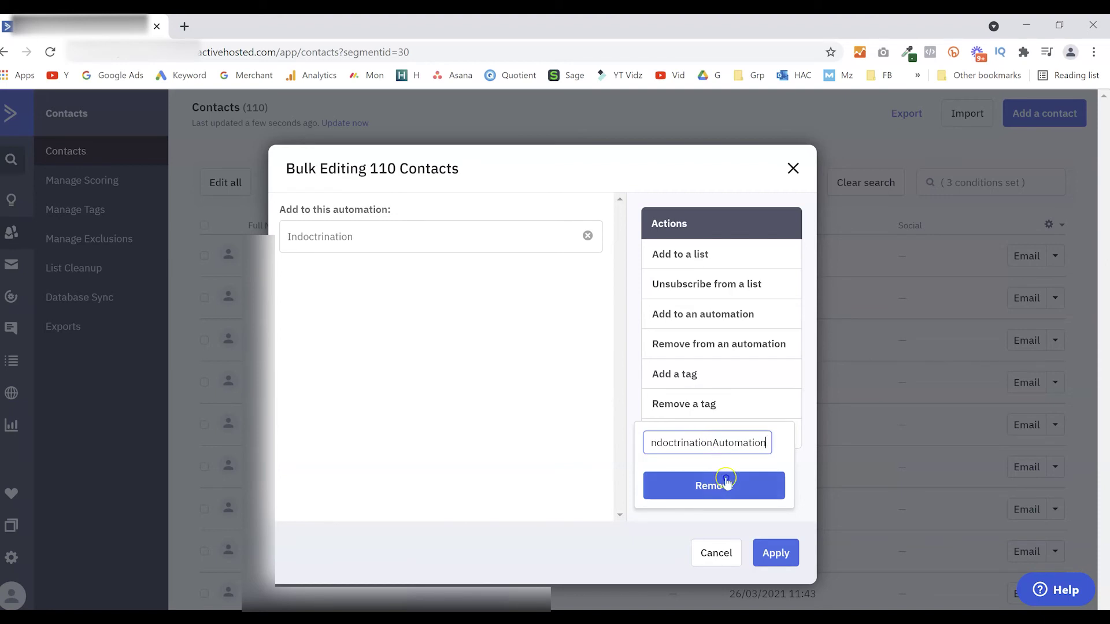
# Apply the bulk edit to all found contacts, confirm the changes and close the processing notice
pyautogui.click(781, 554)
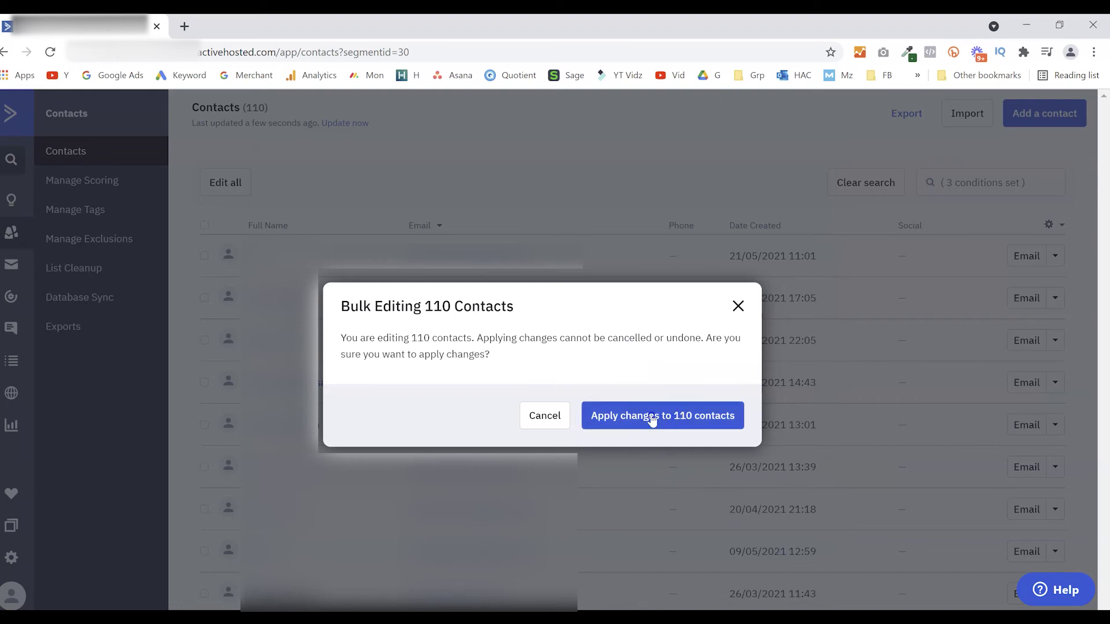
pyautogui.click(653, 418)
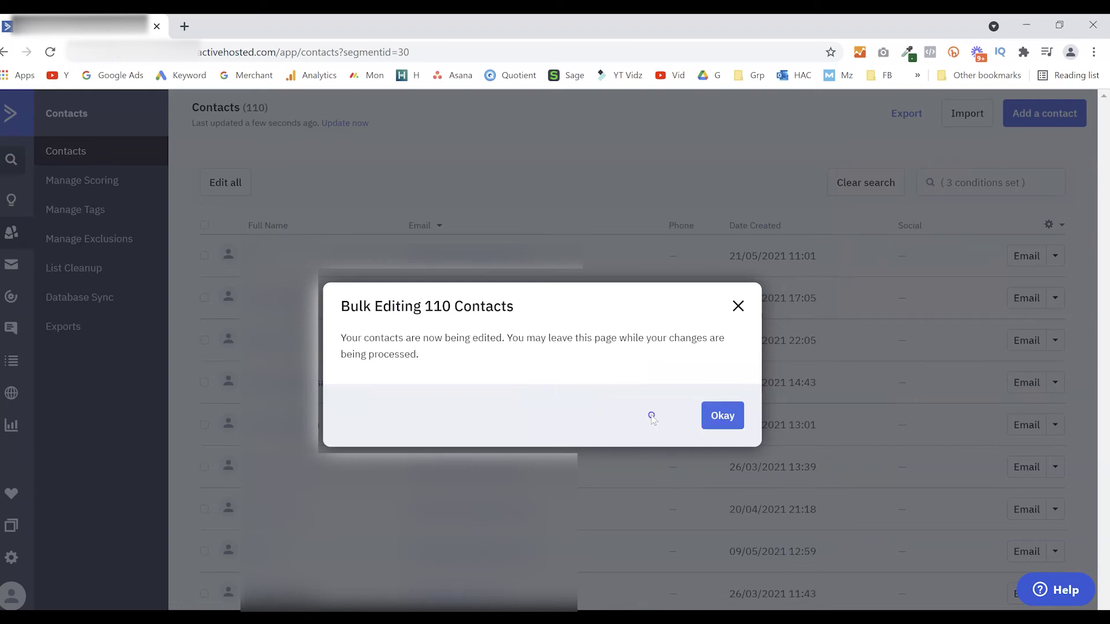
pyautogui.click(723, 415)
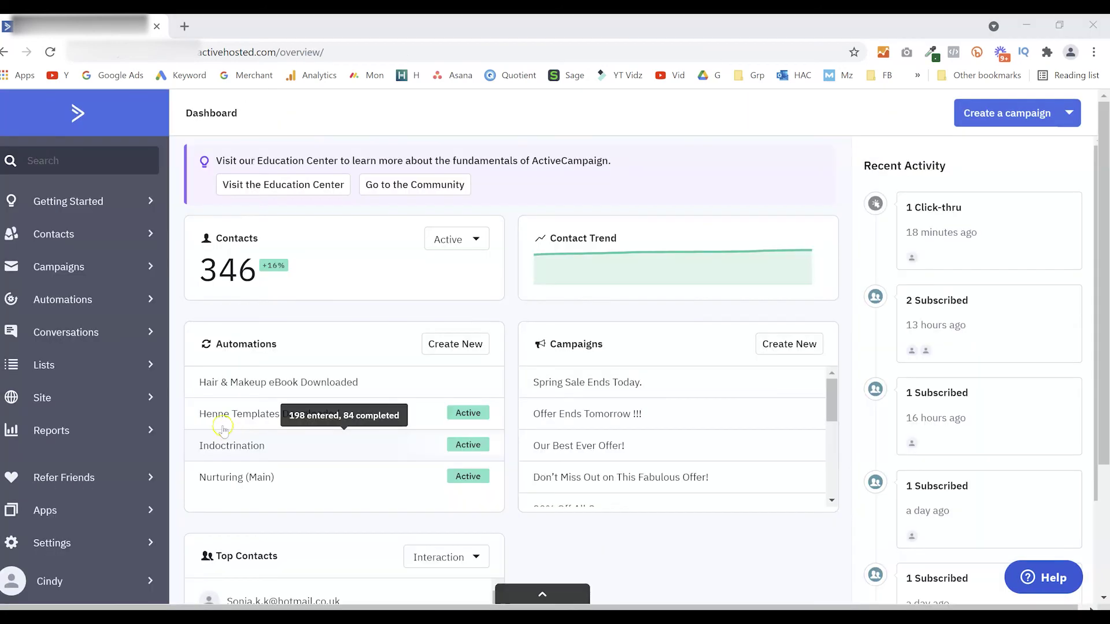
# Open the Indoctrination automation and preview its Email 1 Indoctrination send step to check the workflow
pyautogui.click(96, 311)
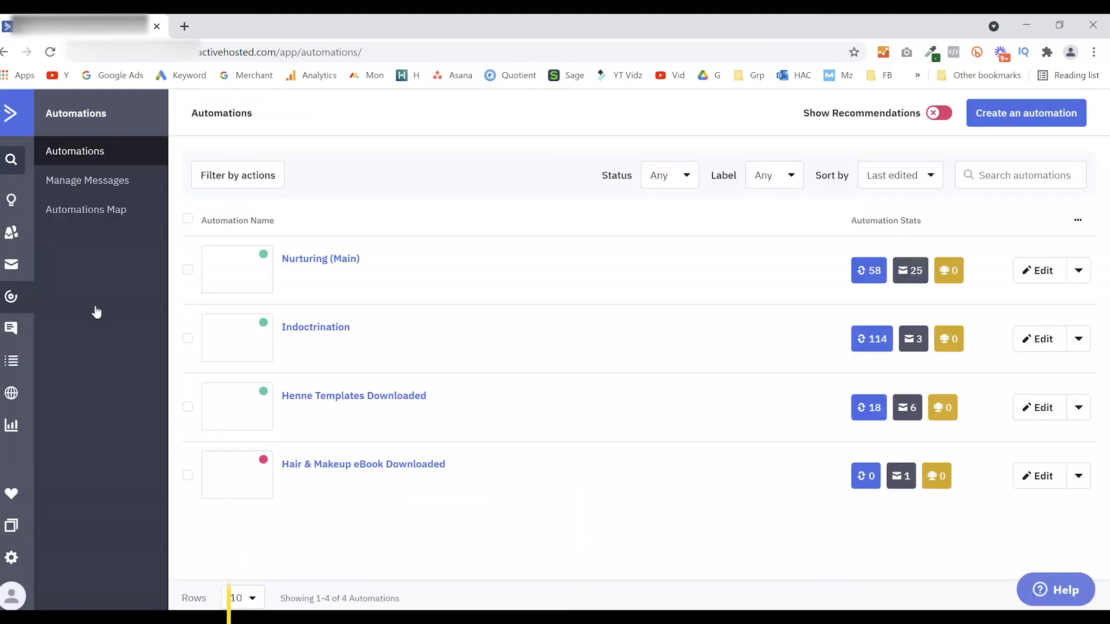
pyautogui.click(322, 328)
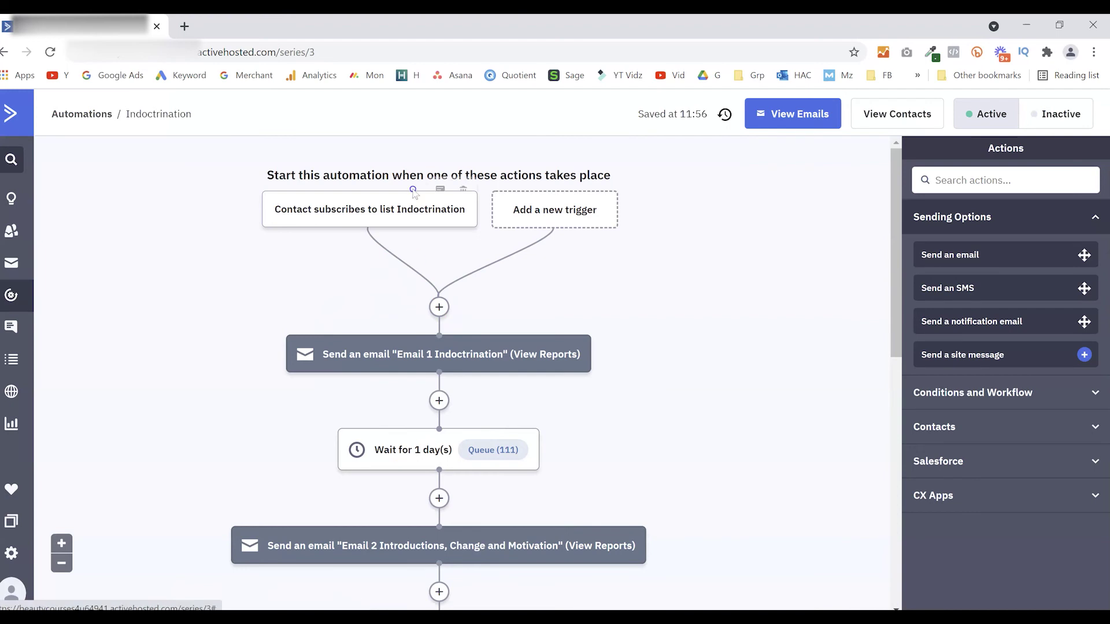
pyautogui.moveTo(405, 362)
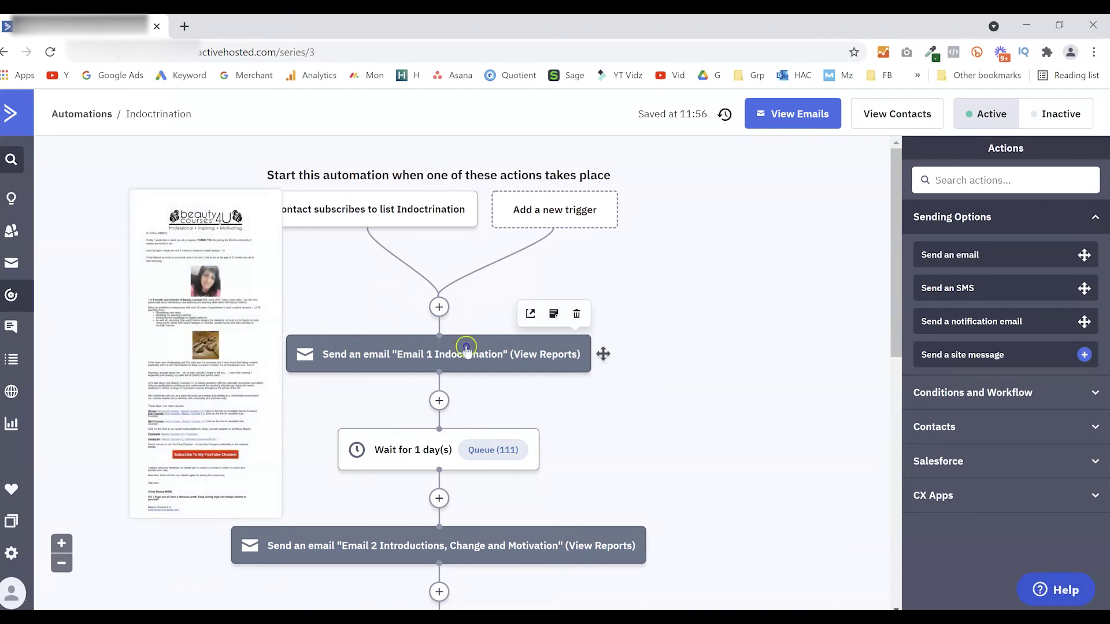